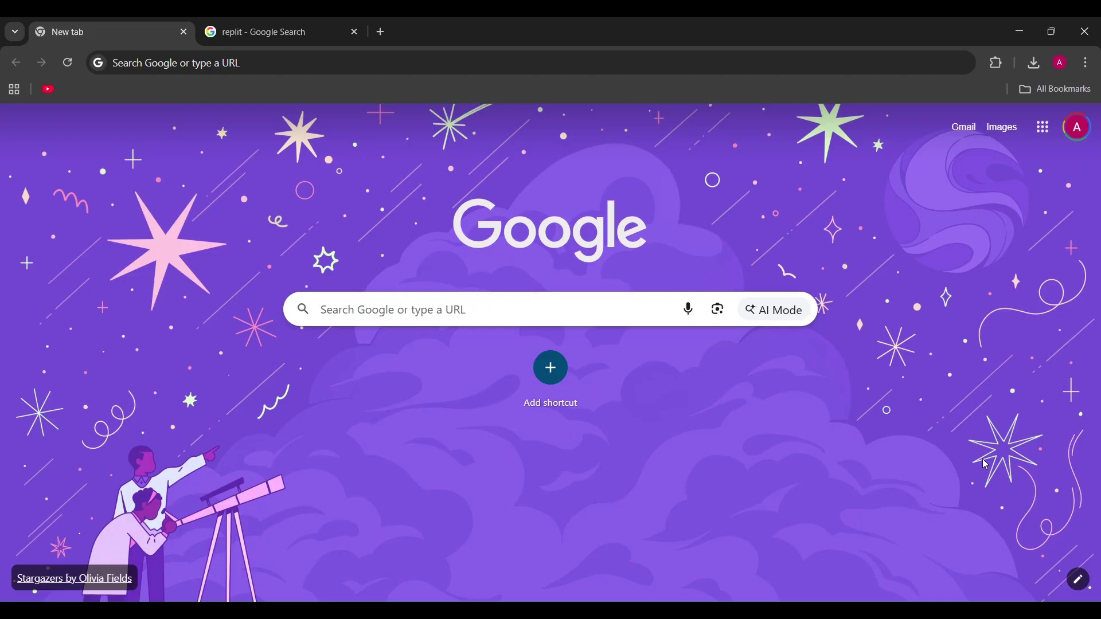
Return to the replit results tab and run the Google search for 'replit' again
left_click(323, 31)
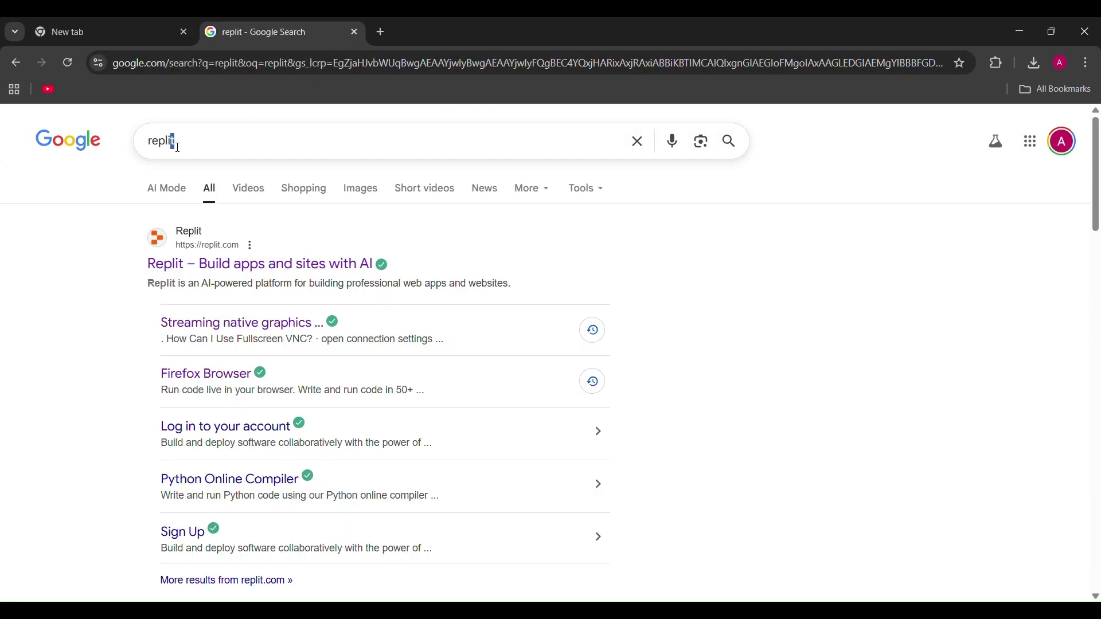
mouse_move(176, 140)
left_mouse_down()
mouse_move(151, 141)
mouse_move(176, 142)
left_mouse_up()
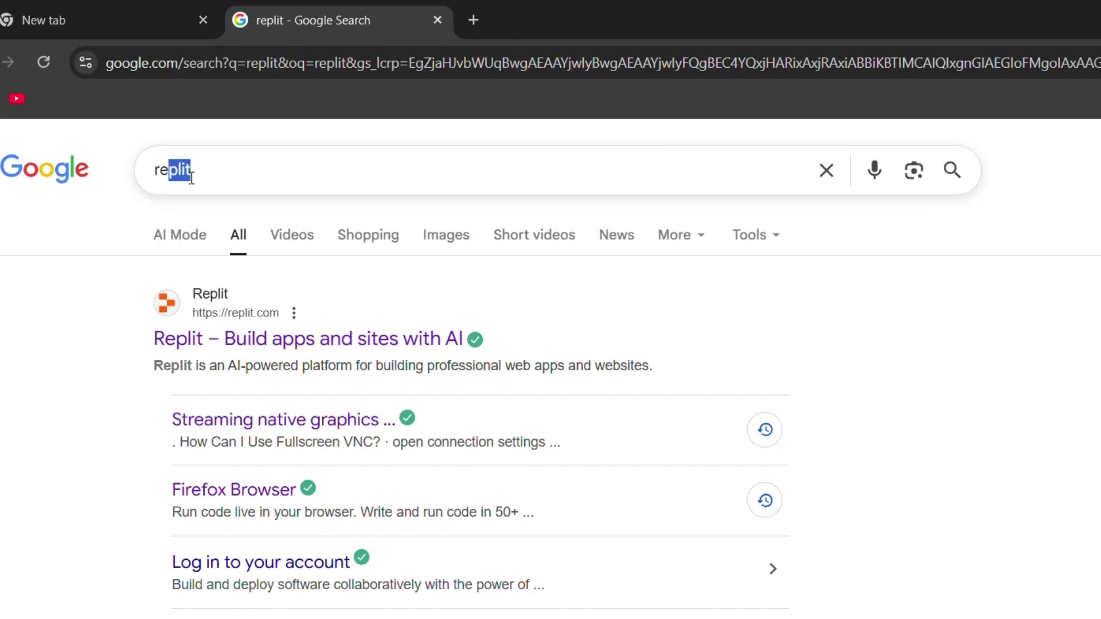
left_click(192, 176)
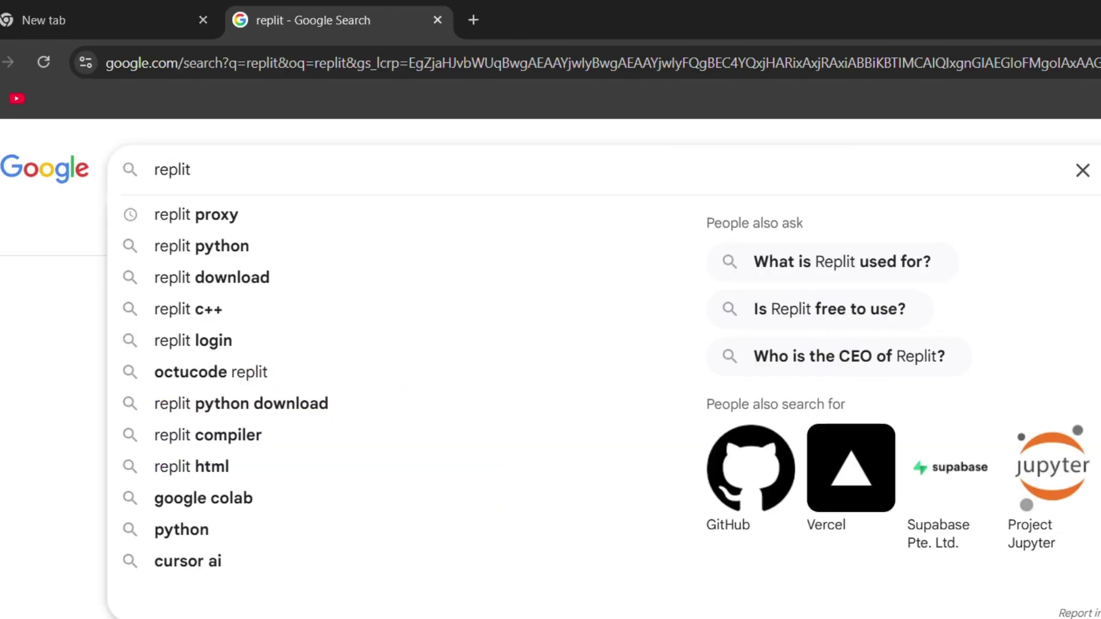
key("Escape")
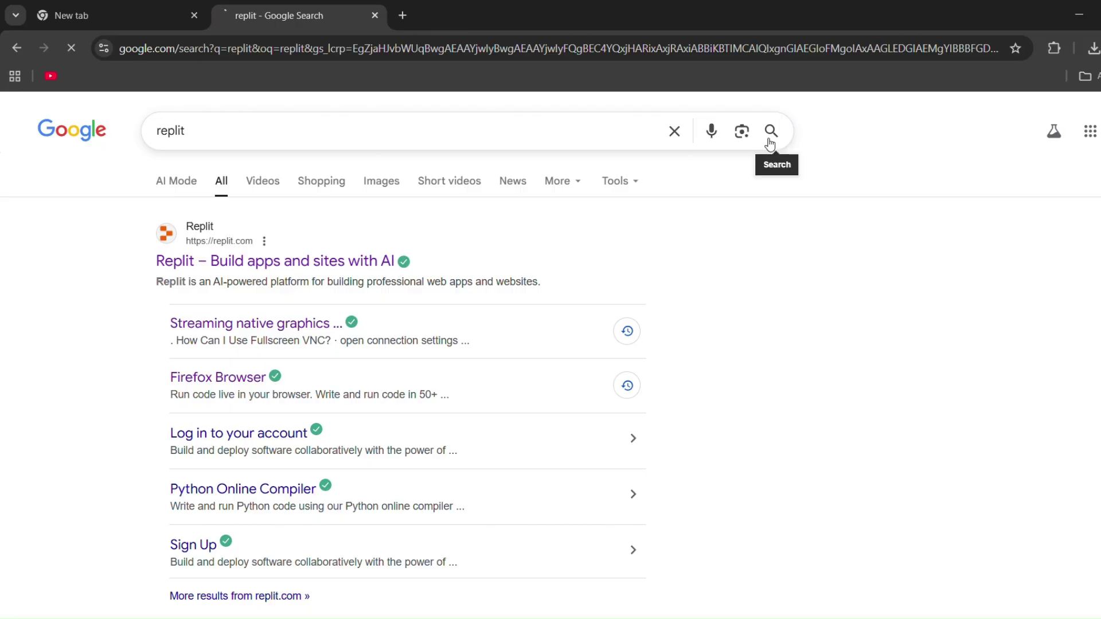
left_click(952, 170)
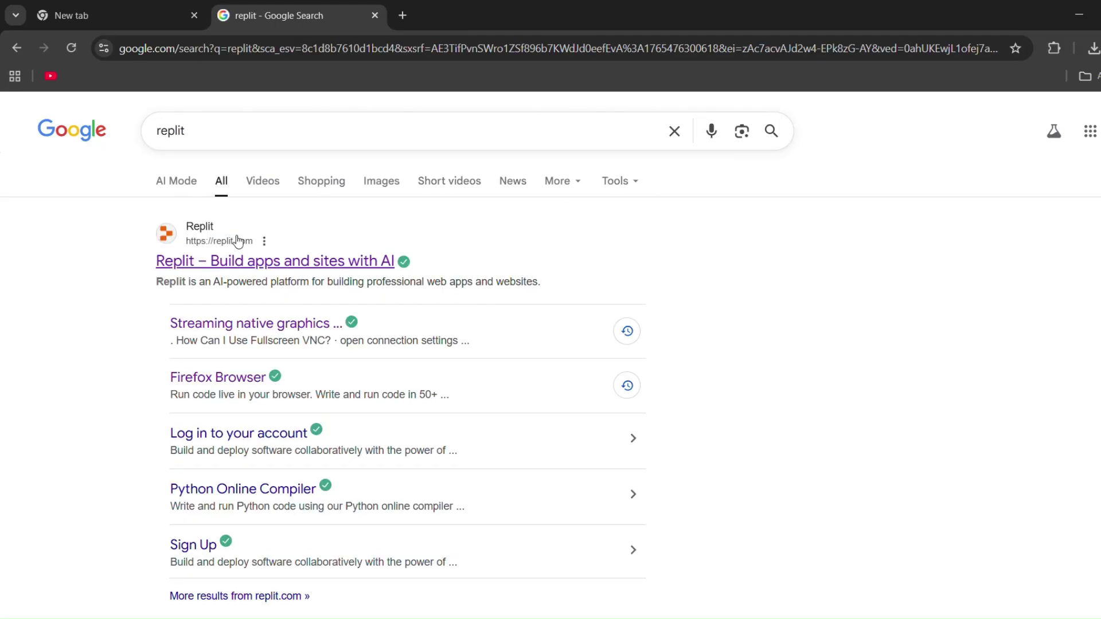
Open the Replit homepage result and go to Developer Frameworks under Explore more
left_click(234, 264)
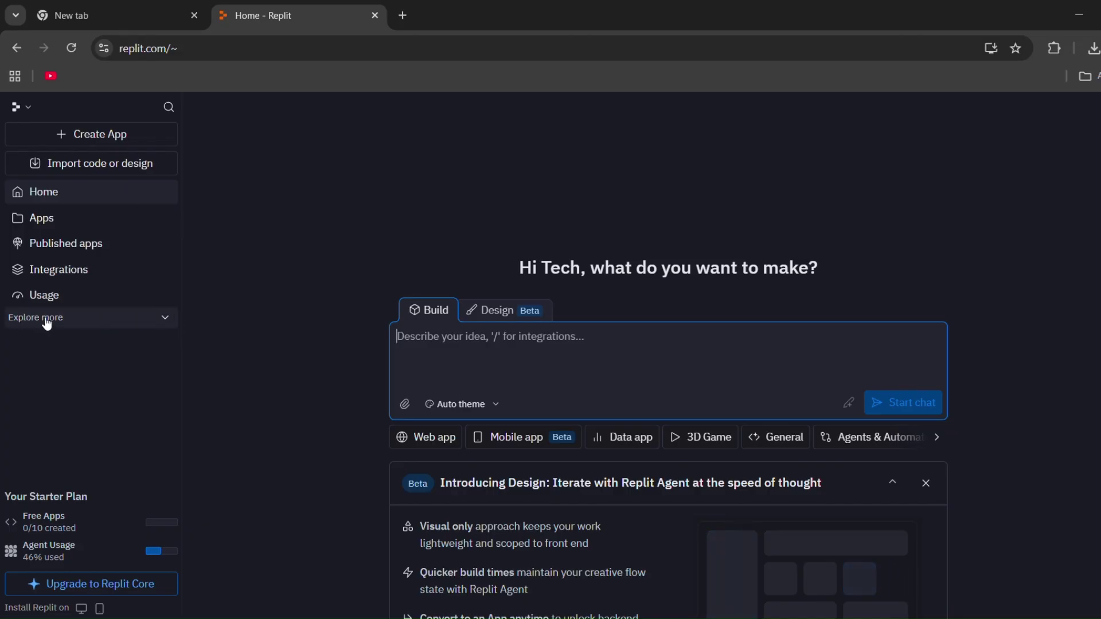
left_click(166, 318)
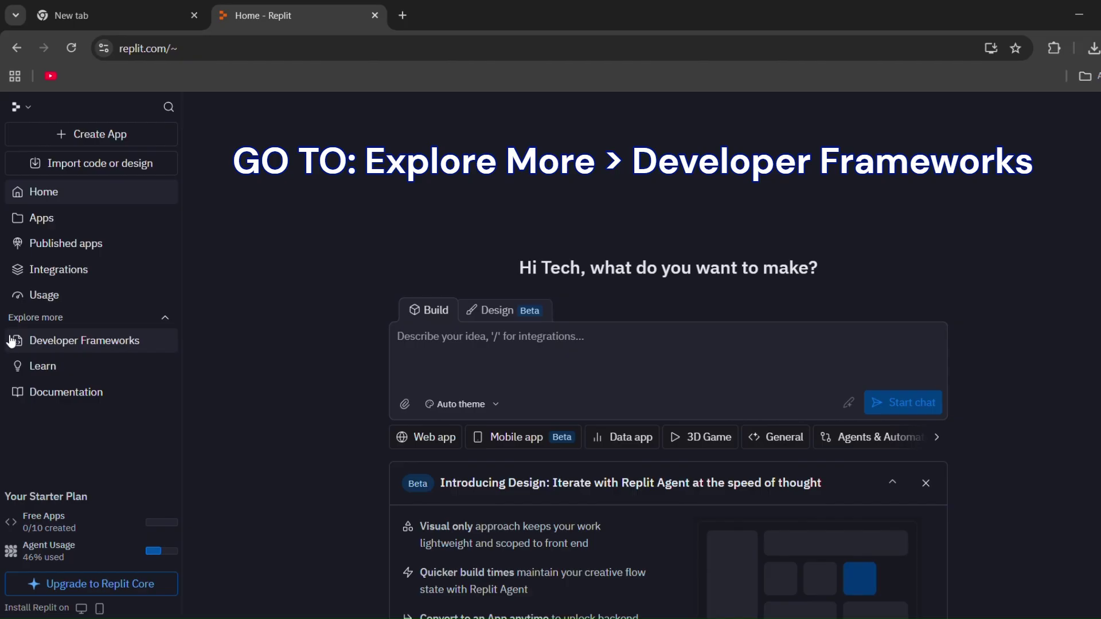
left_click(110, 344)
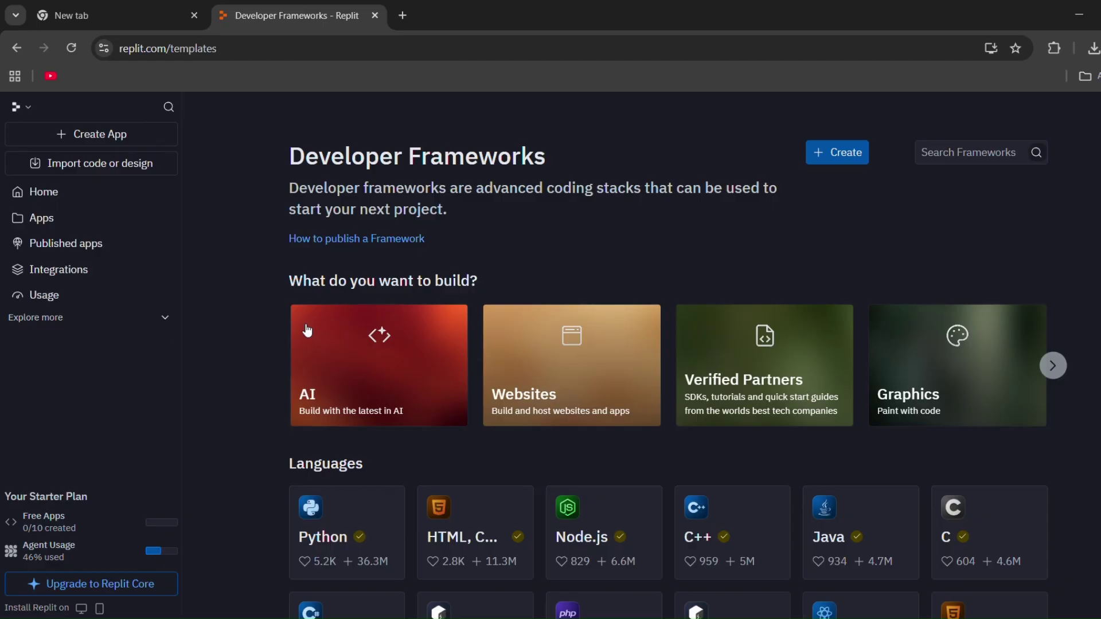
scroll(589, 275, "down", 1)
scroll(753, 281, "down", 1)
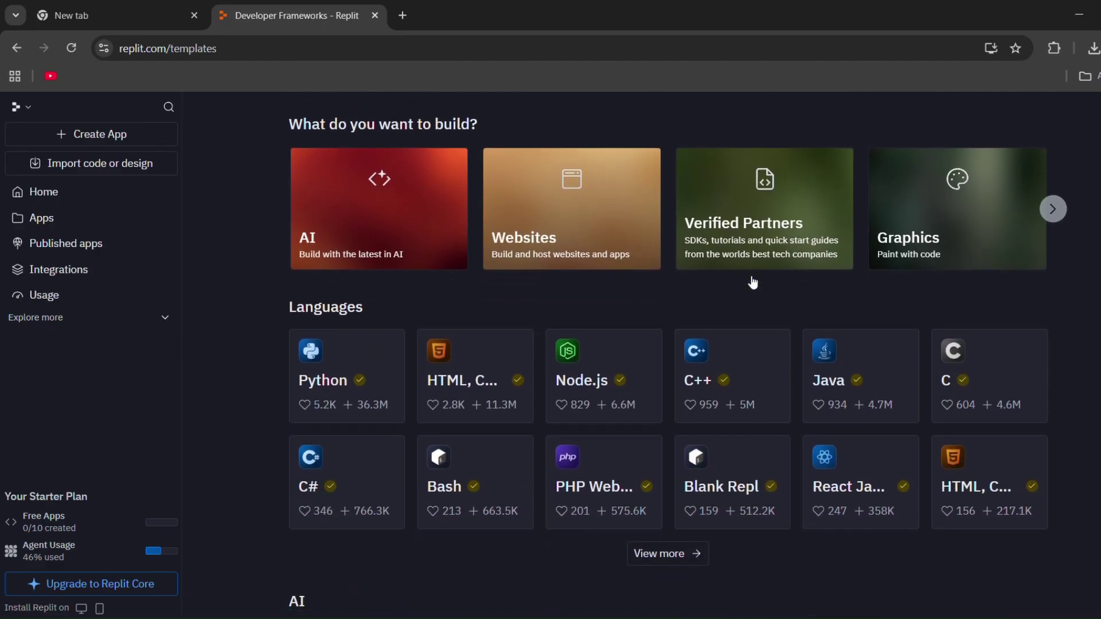
scroll(753, 281, "down", 2)
scroll(753, 285, "down", 2)
scroll(748, 294, "down", 1)
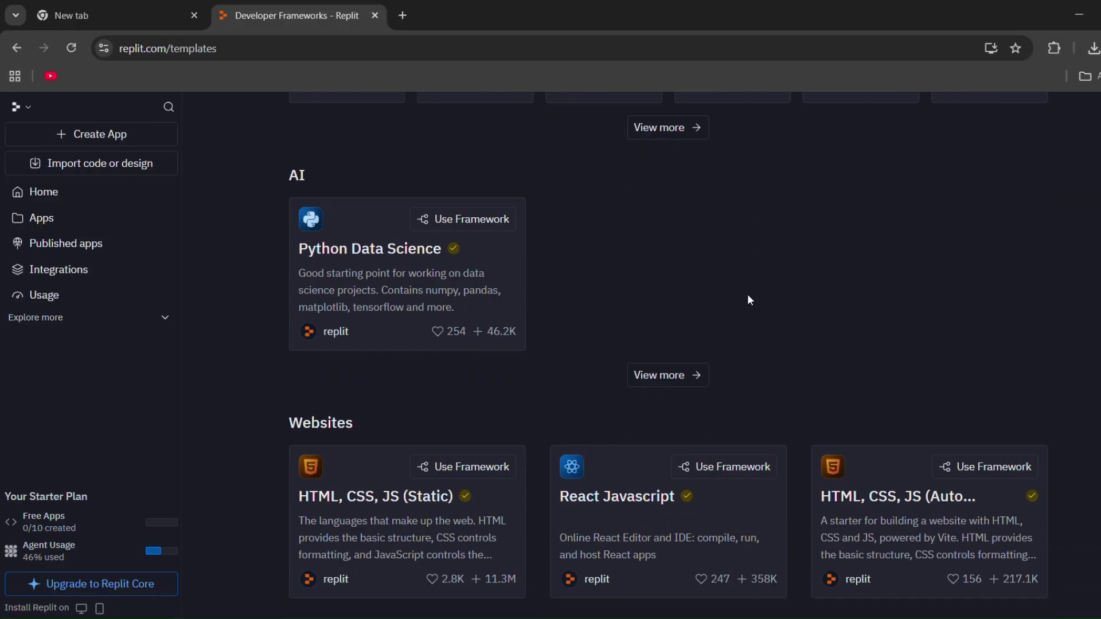
scroll(747, 294, "up", 2)
scroll(747, 293, "up", 3)
scroll(753, 303, "up", 3)
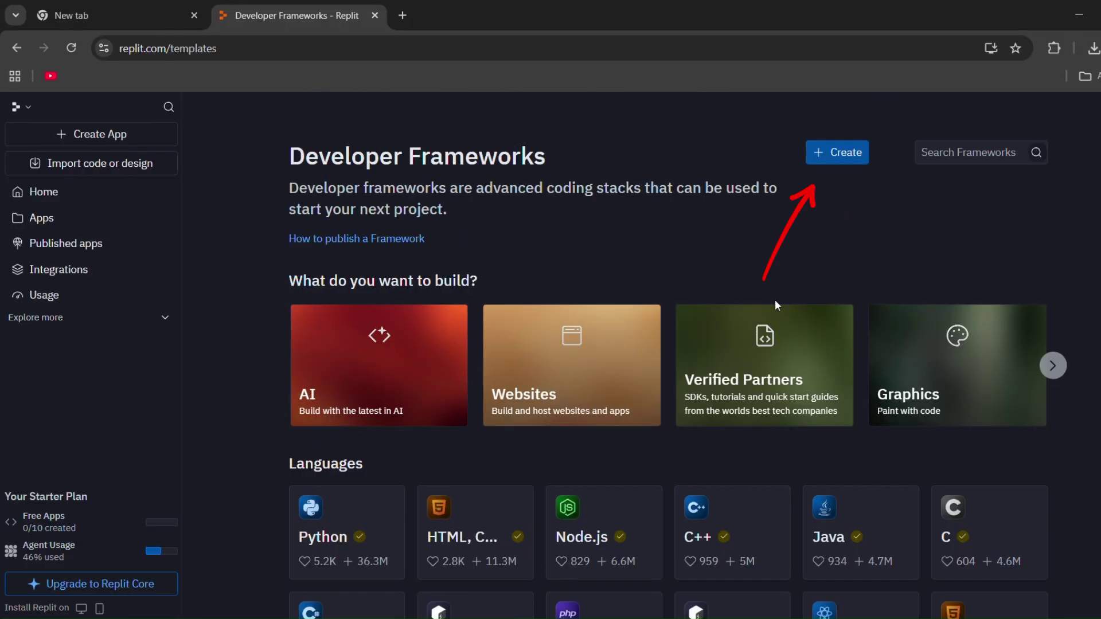
Create a Blank Repl app with the suggested title DisastrousTragicState
left_click(817, 151)
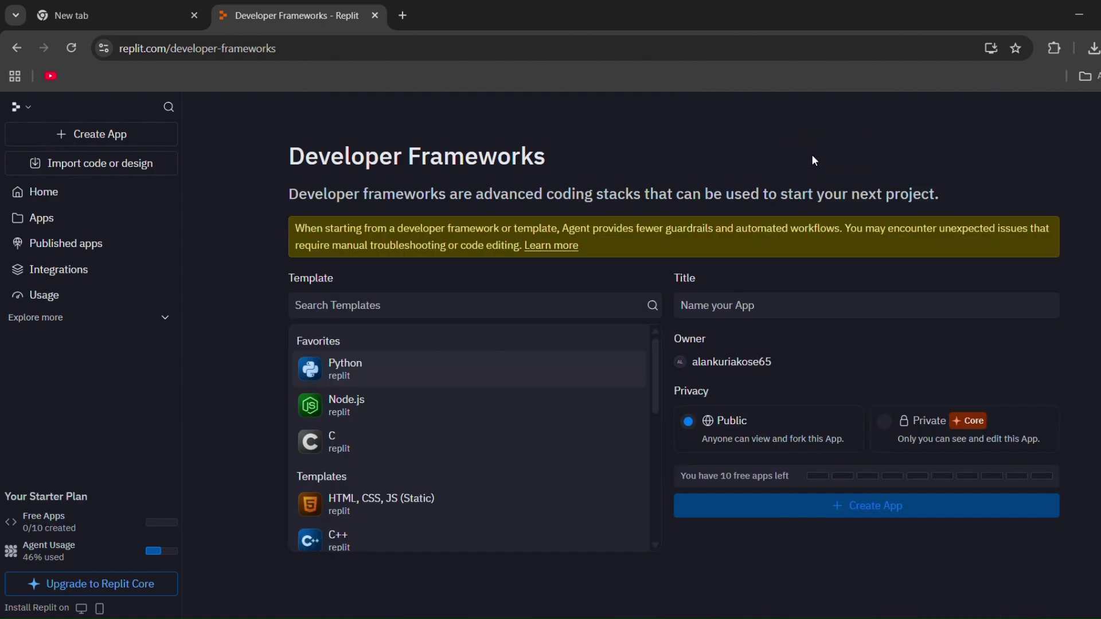
left_click(501, 309)
type("bl")
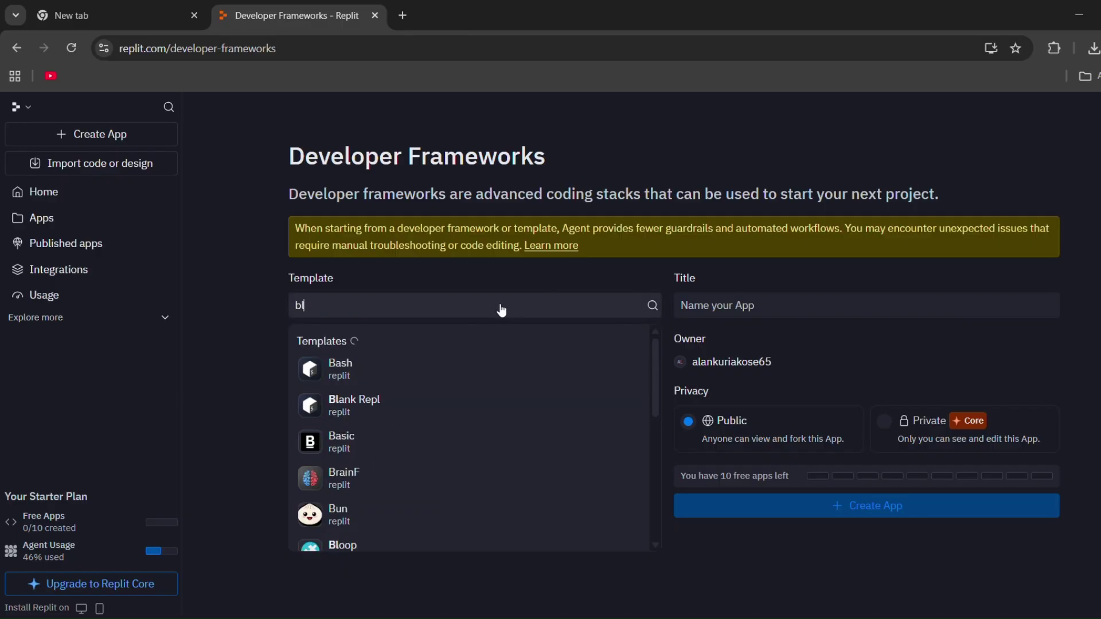
type("ank ")
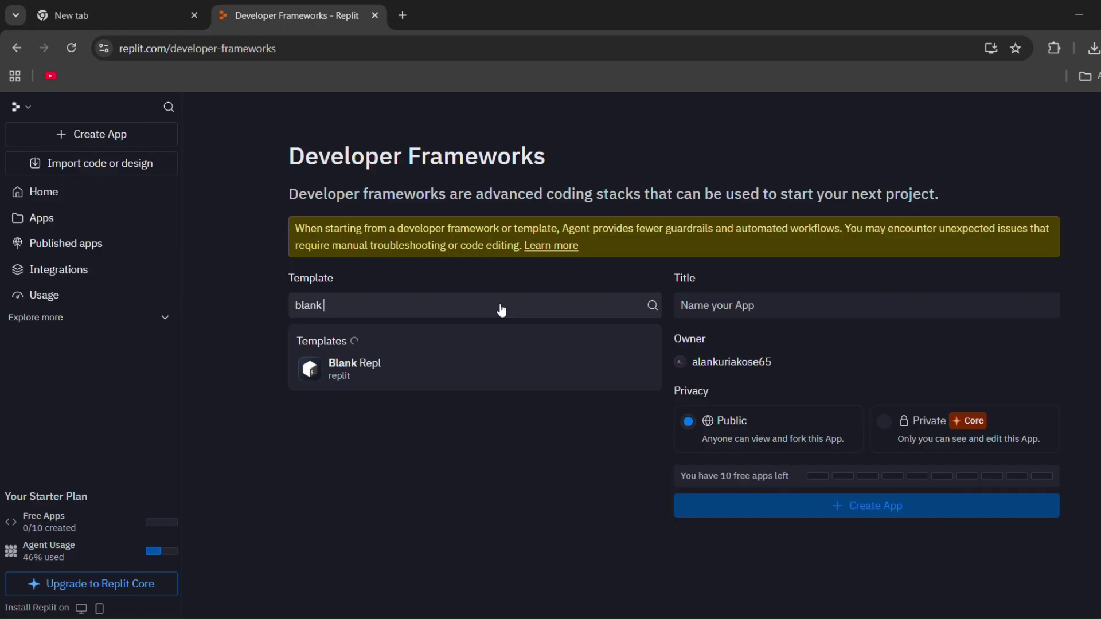
type("repl")
left_click(447, 369)
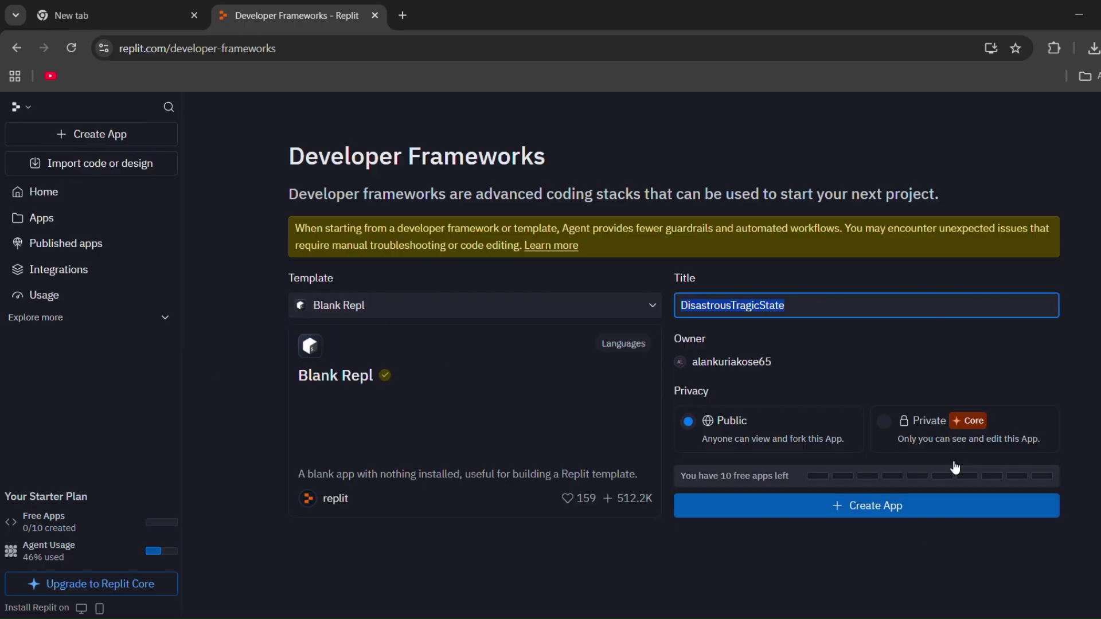
left_click(832, 343)
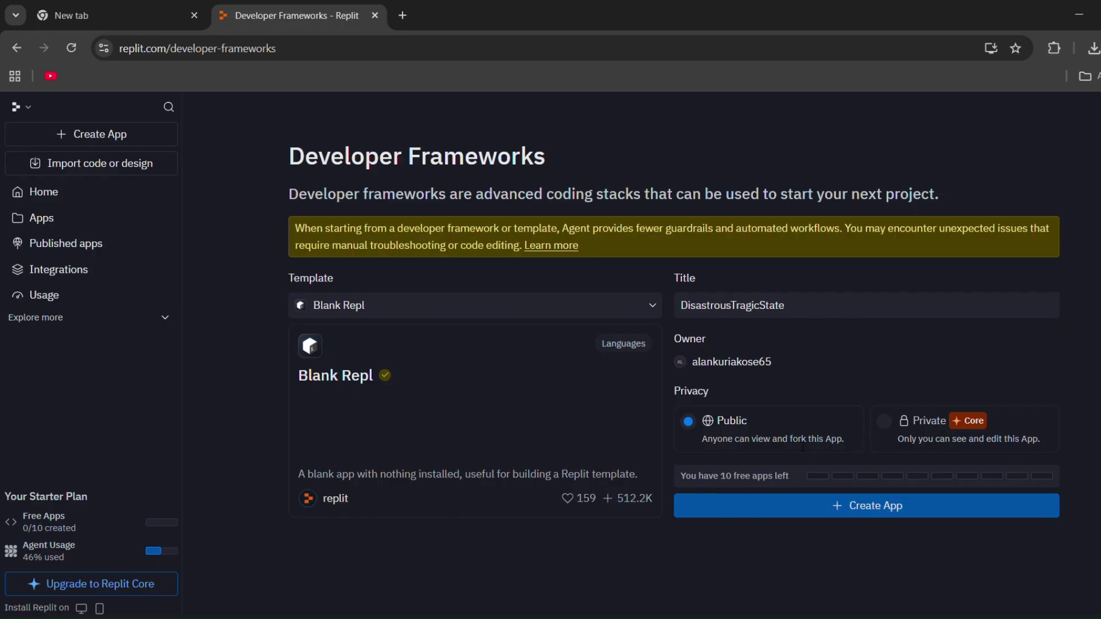
left_click(862, 508)
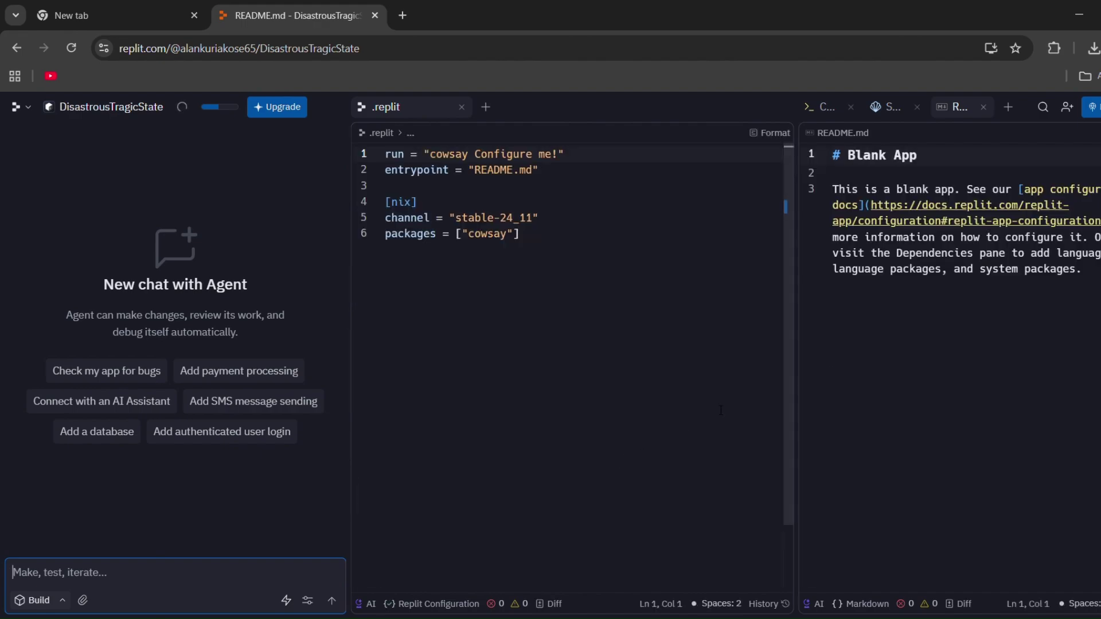
Close .replit, then install and launch firefox 133.0.3 from the Shell
left_click(498, 113)
left_click(462, 107)
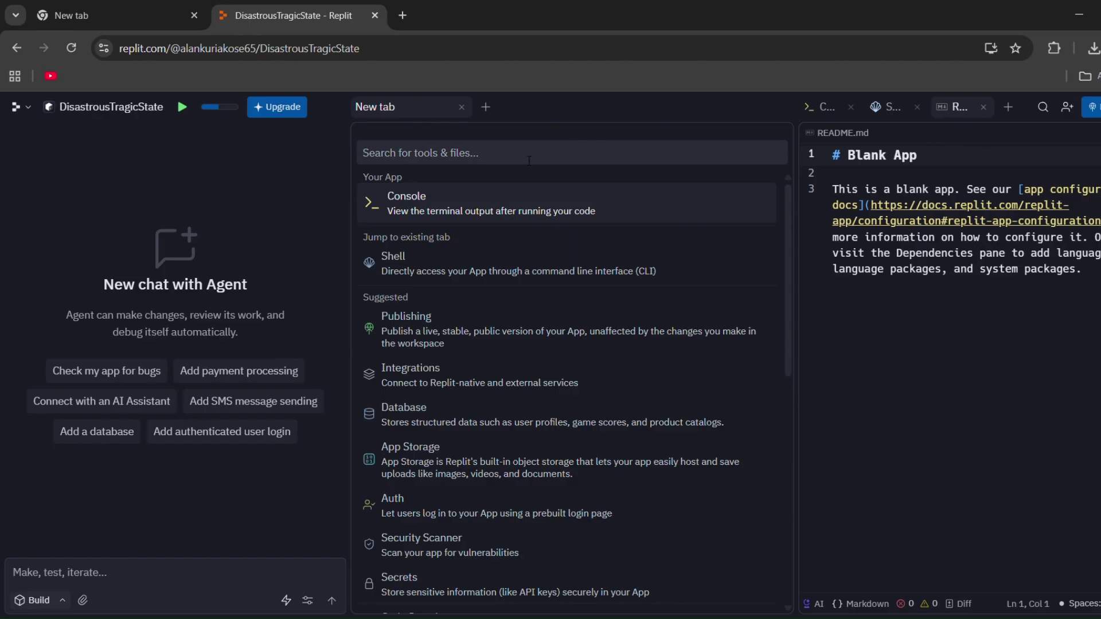
type("sh")
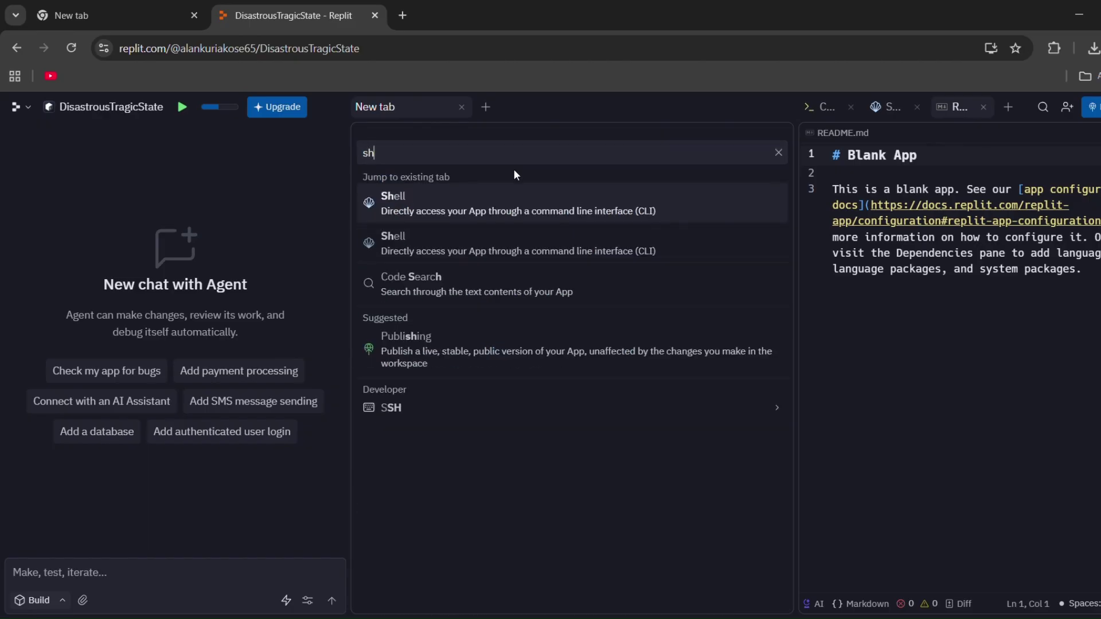
left_click(424, 203)
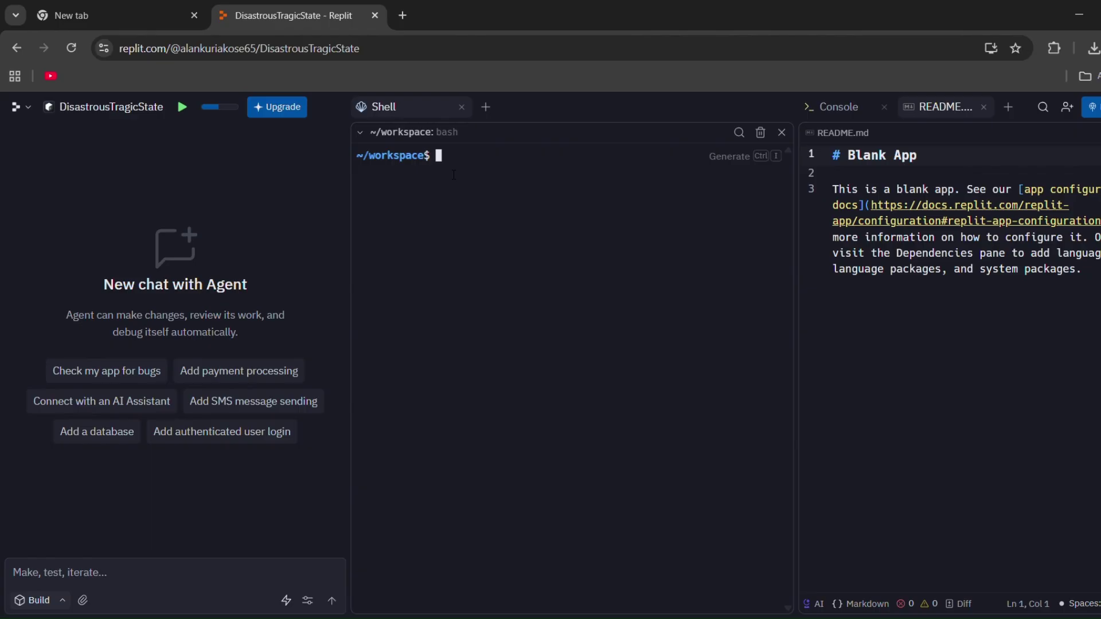
type("fire")
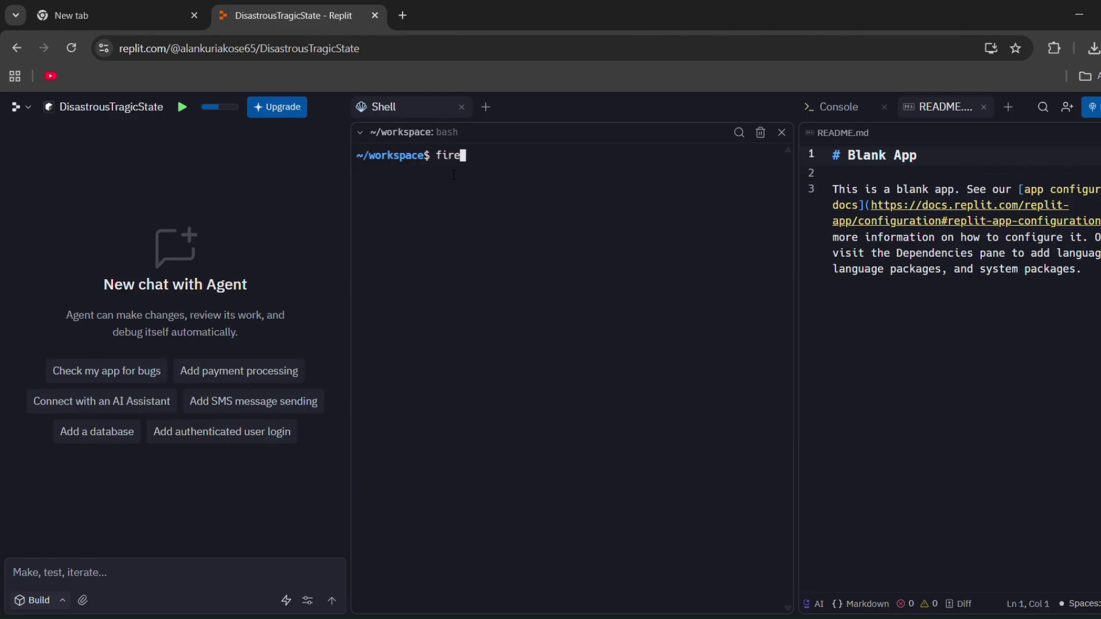
type("f")
type("ox")
key("Return")
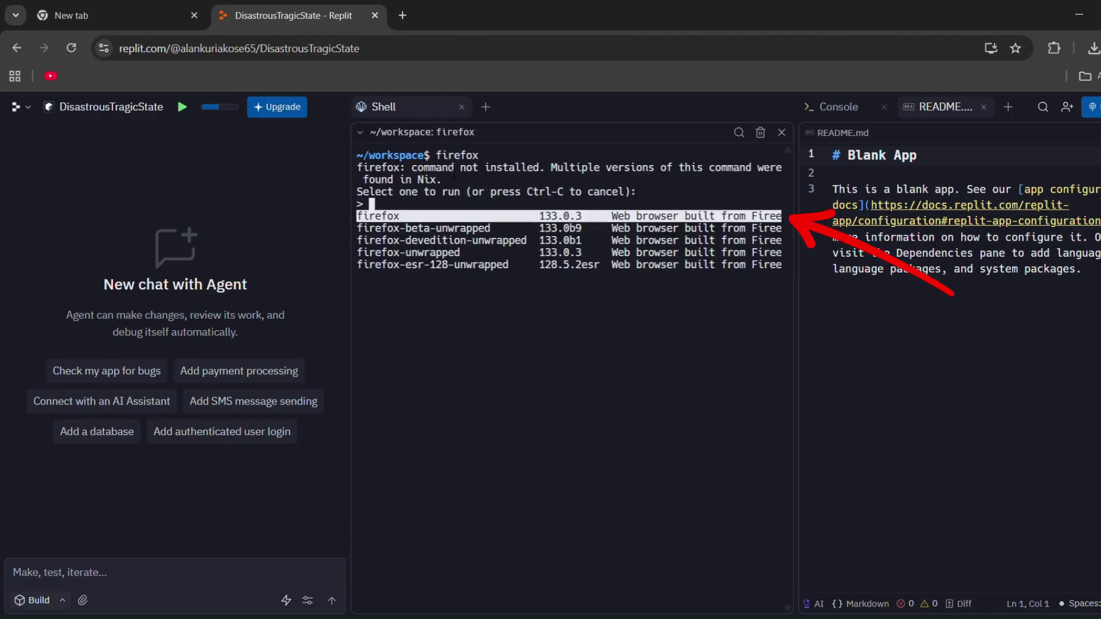
key("Return")
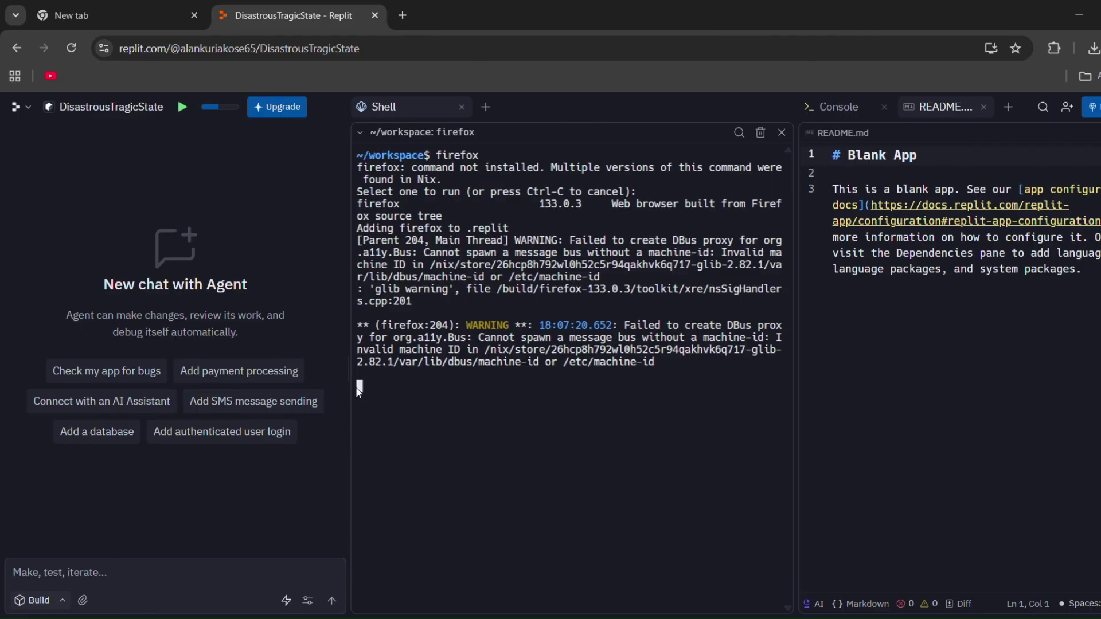
Add a VNC pane and close the README and Console tabs
left_click(490, 107)
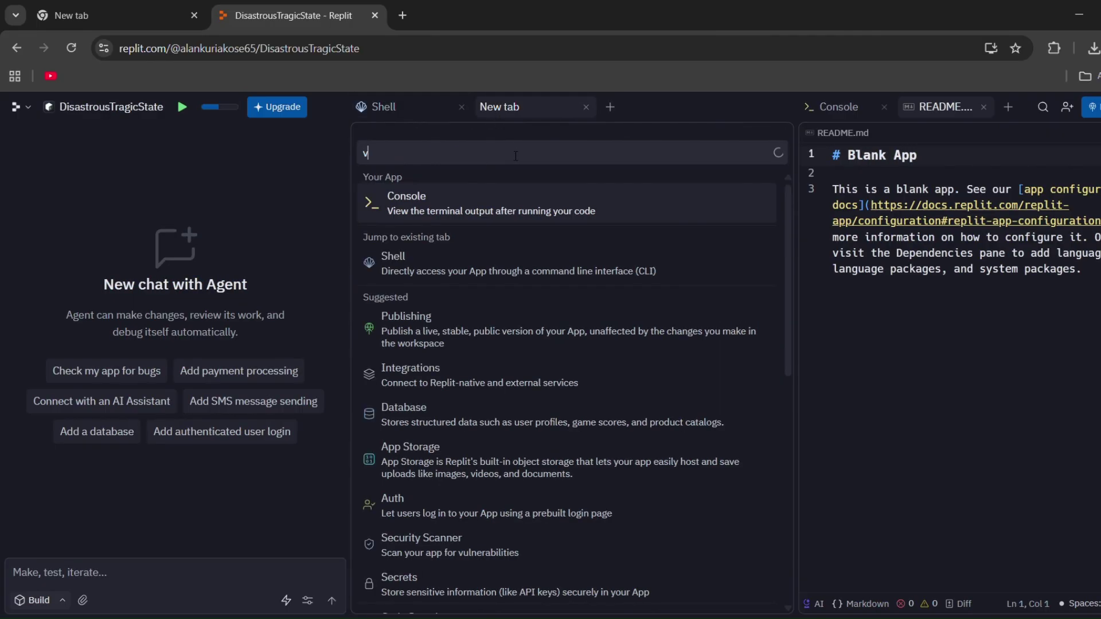
type("vn")
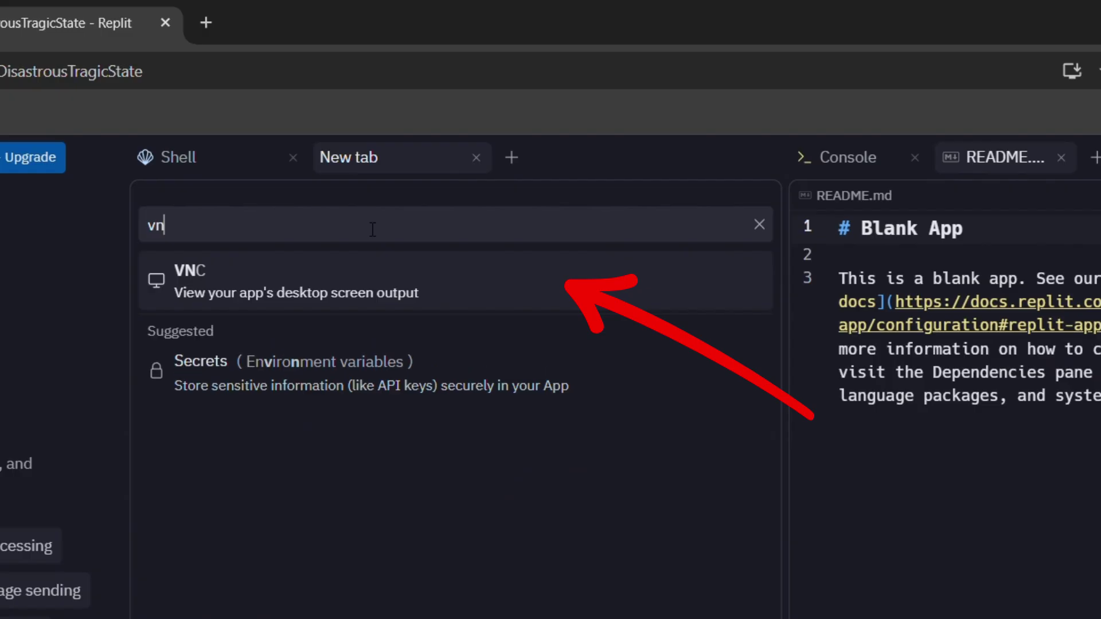
type("c")
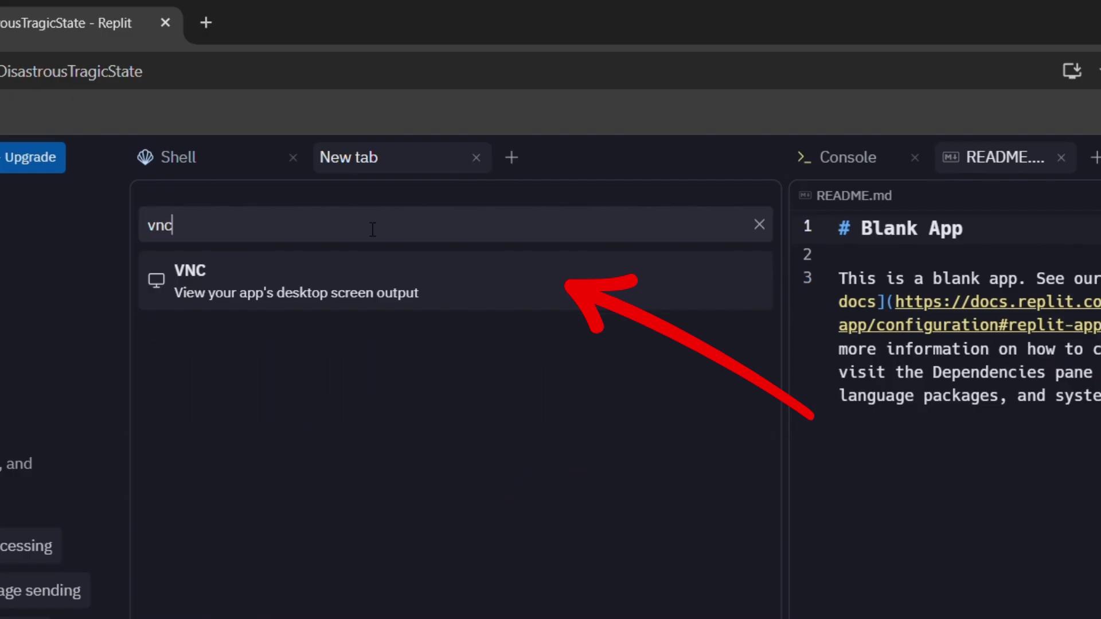
left_click(348, 276)
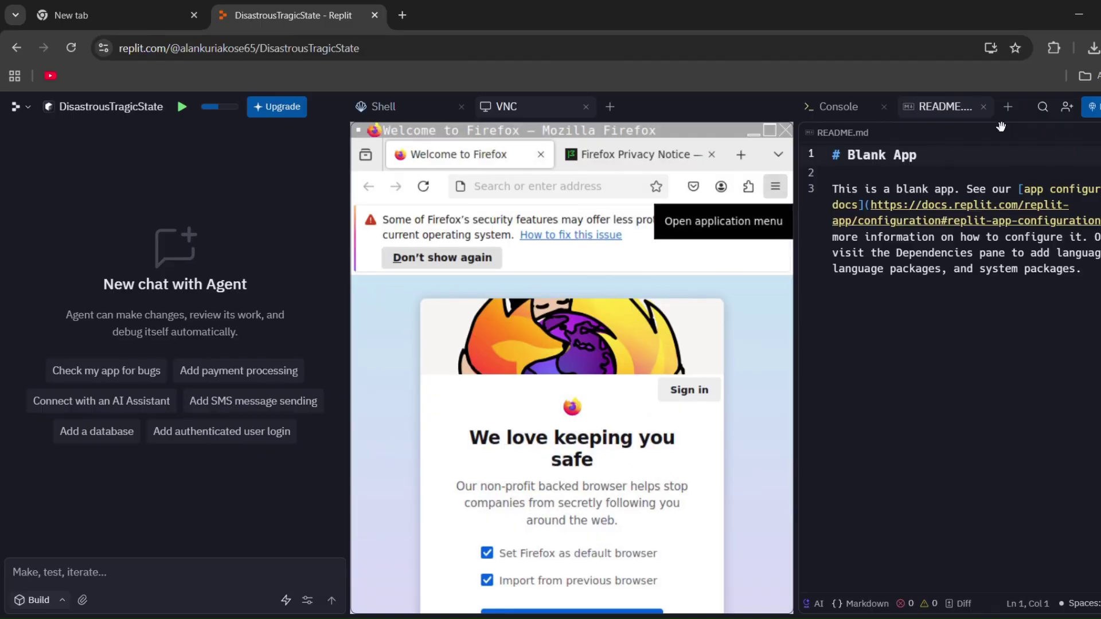
left_click(983, 107)
left_click(883, 107)
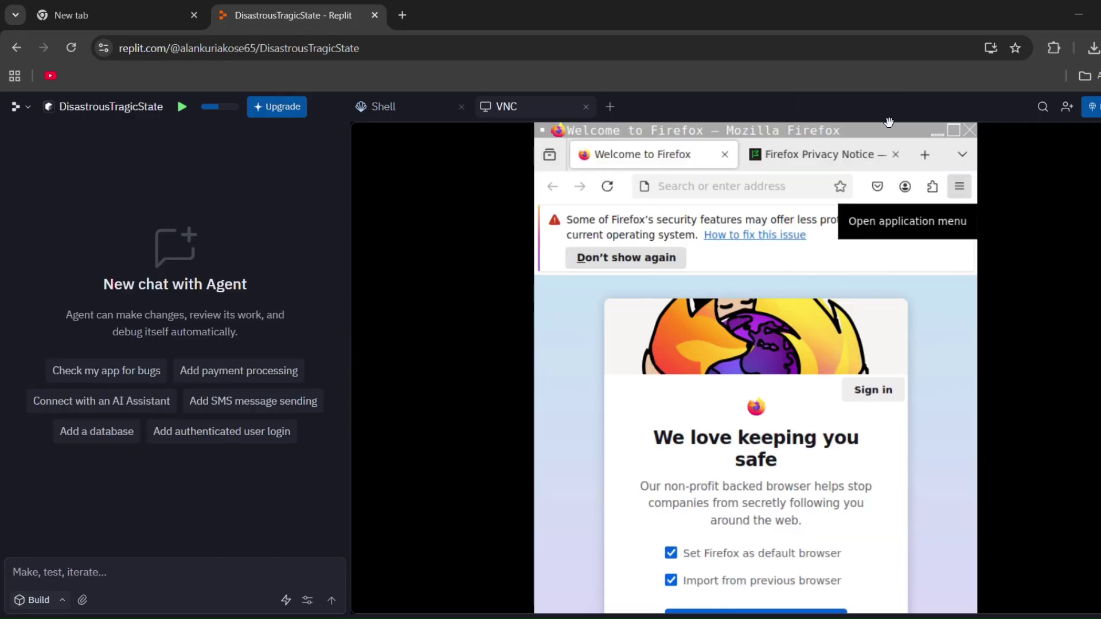
Maximize Firefox, collapse the Agent pane, and close the Privacy Notice tab
left_click(771, 130)
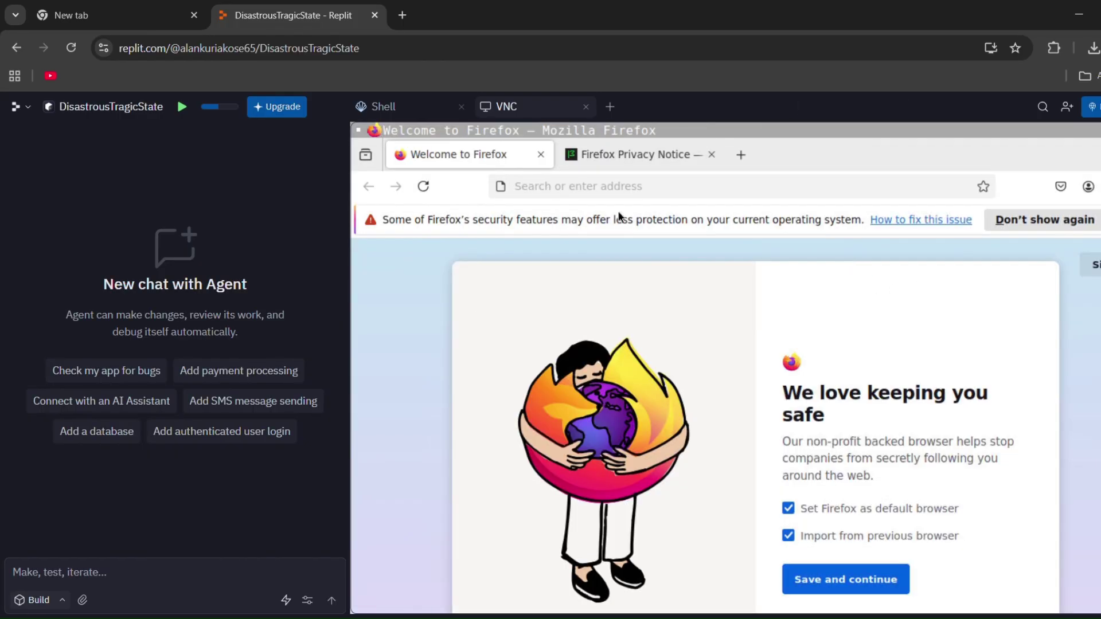
left_click_drag(354, 254, 2, 258)
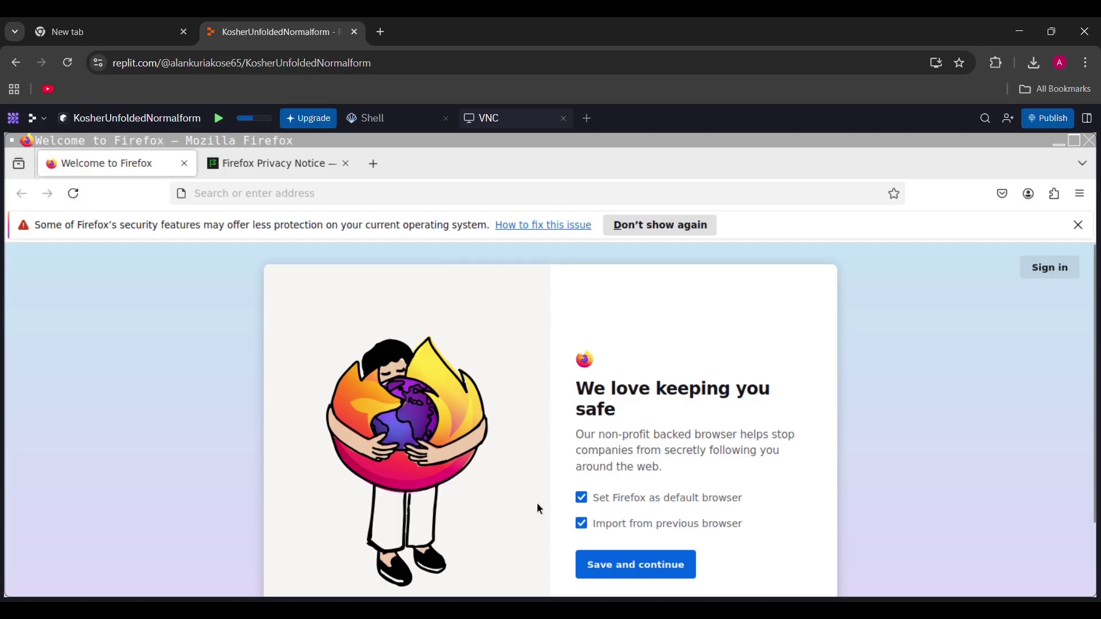
left_click(345, 163)
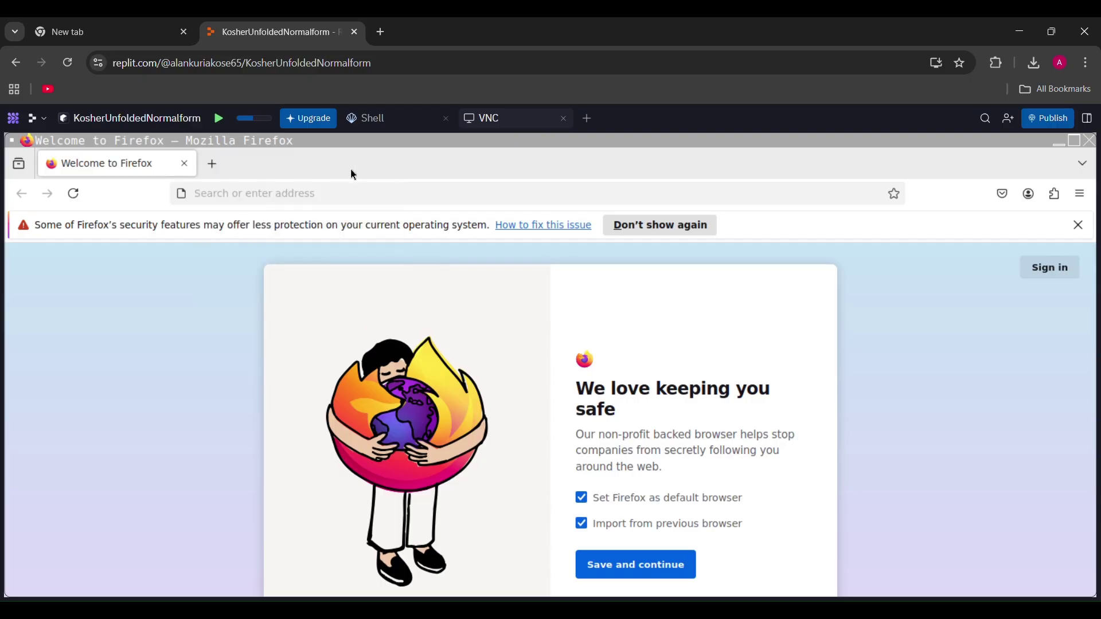
Open YouTube from a Google search in a new tab and dismiss the warning permanently
left_click(212, 164)
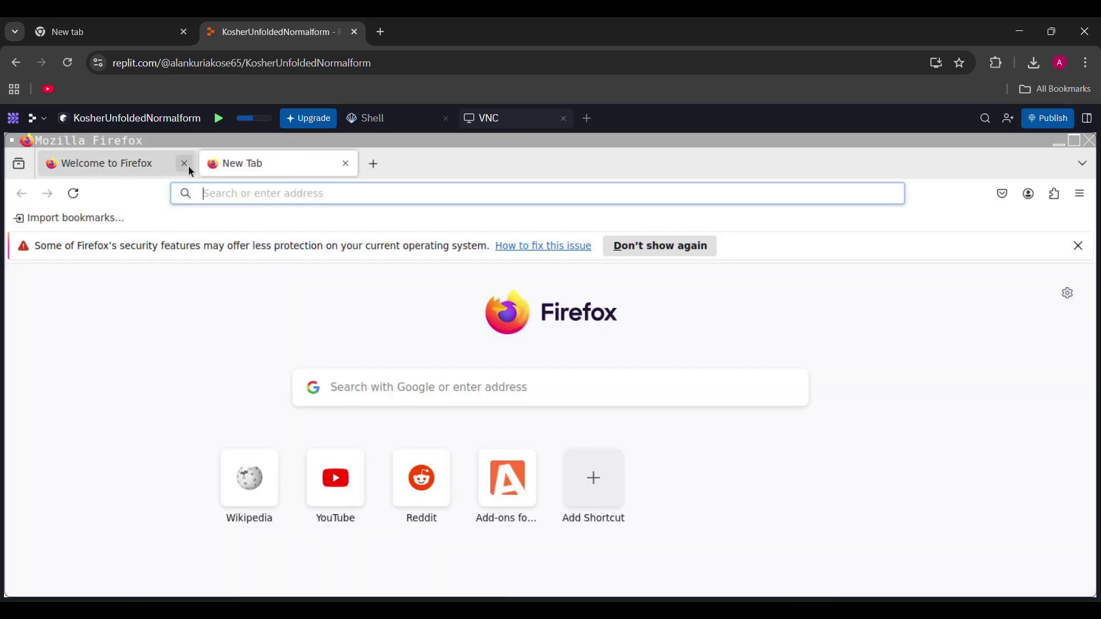
left_click(387, 387)
type("youtube")
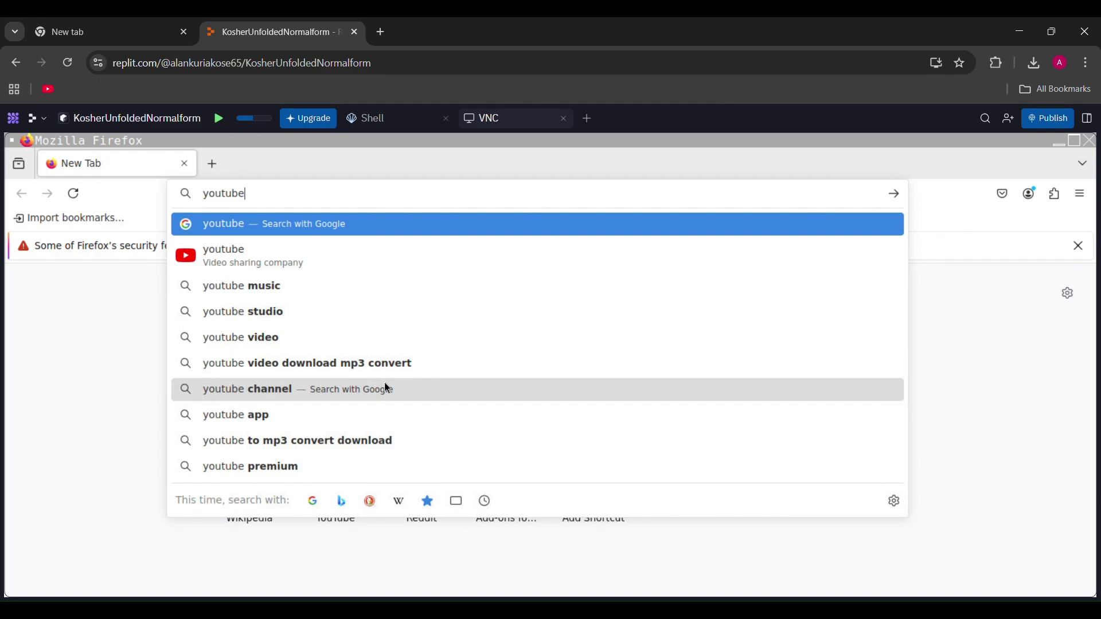
left_click(317, 252)
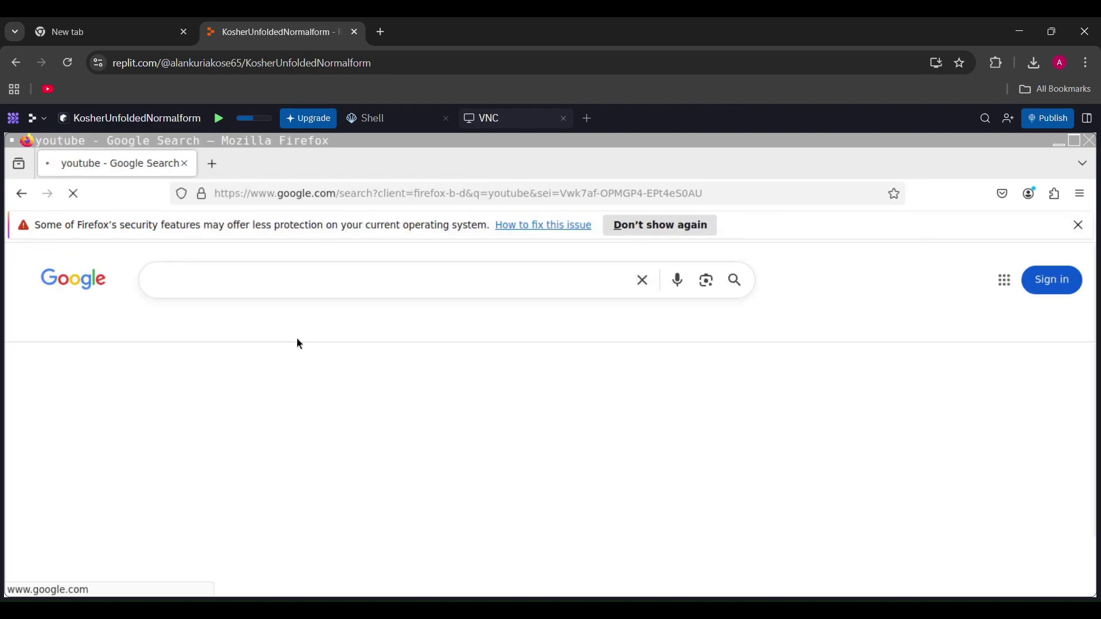
left_click(198, 407)
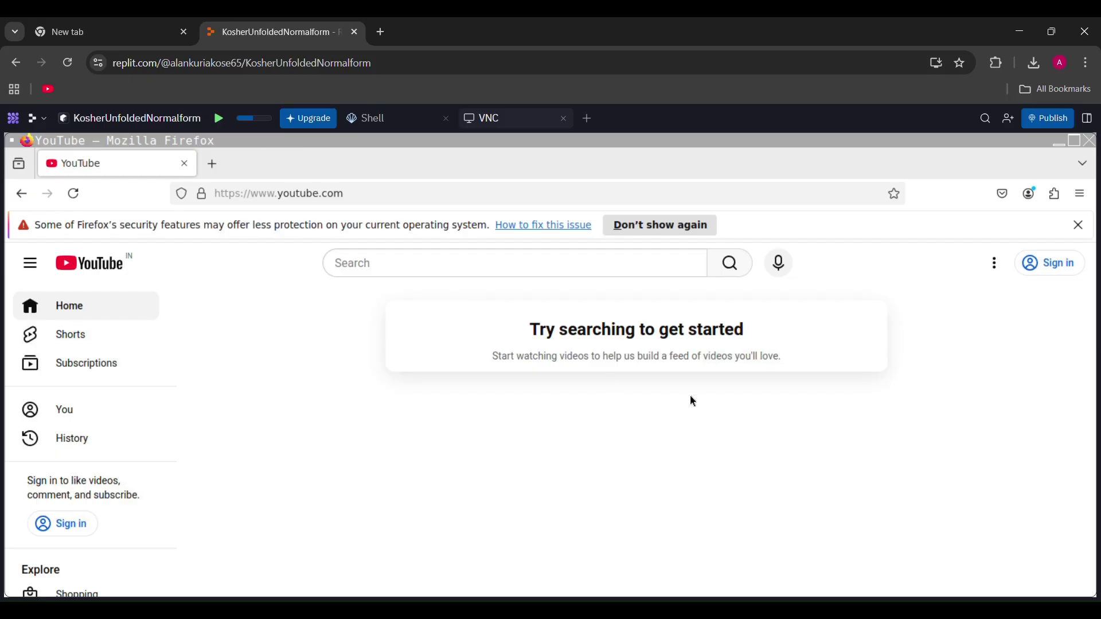
left_click(672, 227)
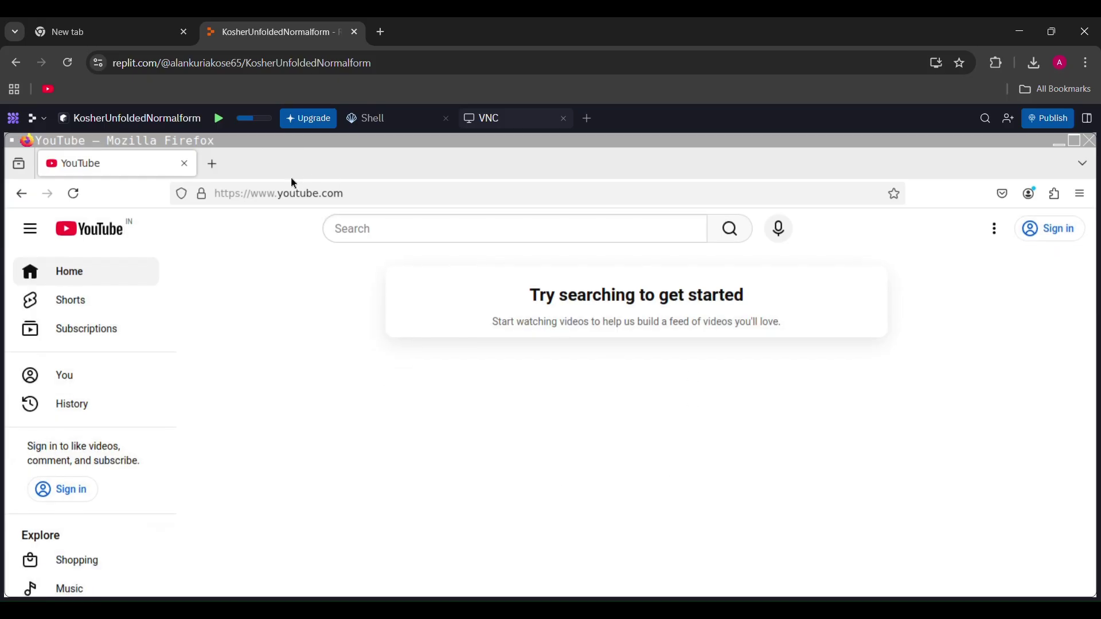
Open the Discord homepage from a Google search in a second tab
left_click(214, 163)
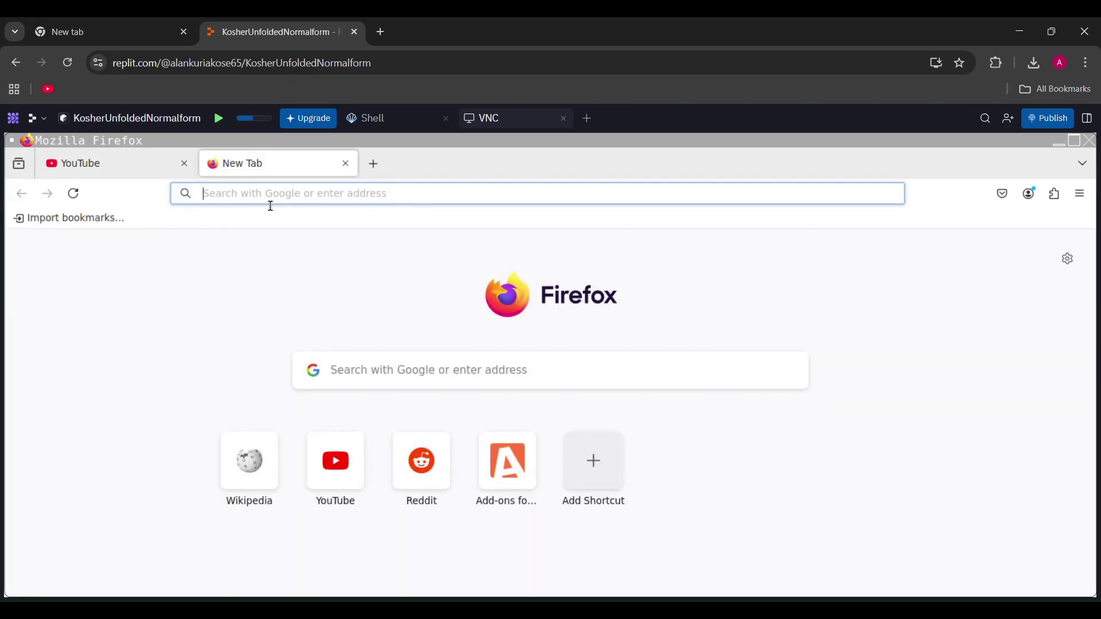
type("discord")
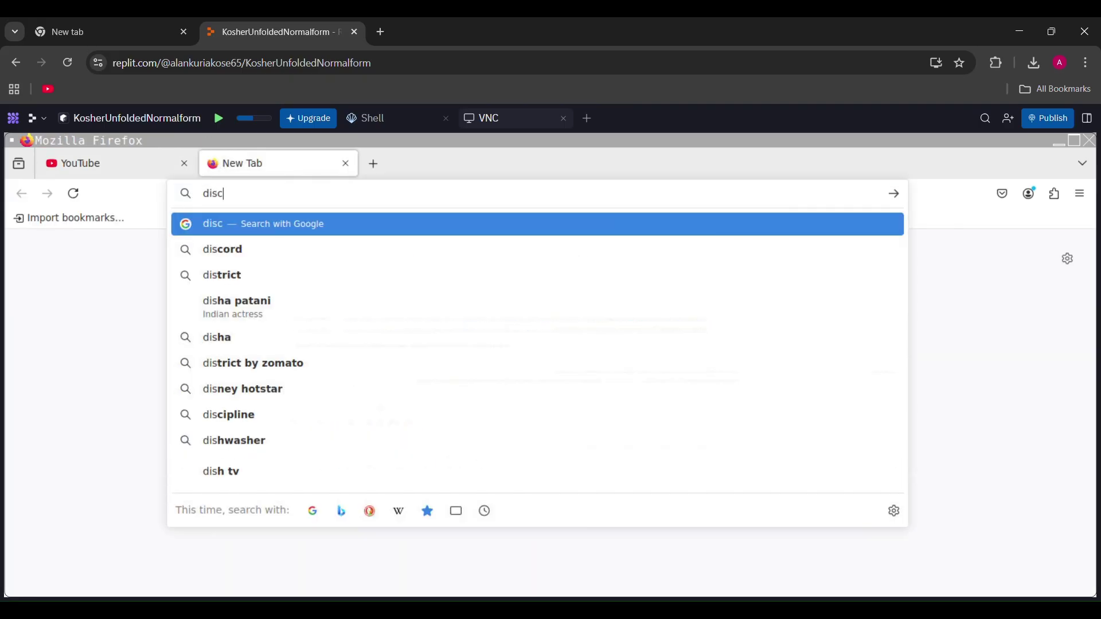
key("Return")
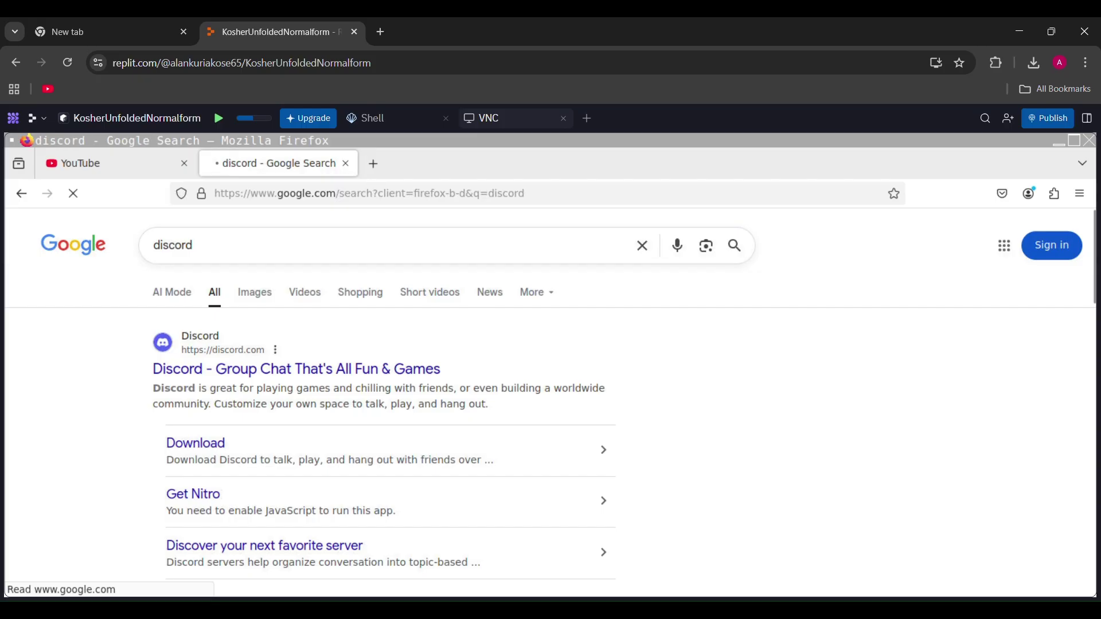
left_click(220, 369)
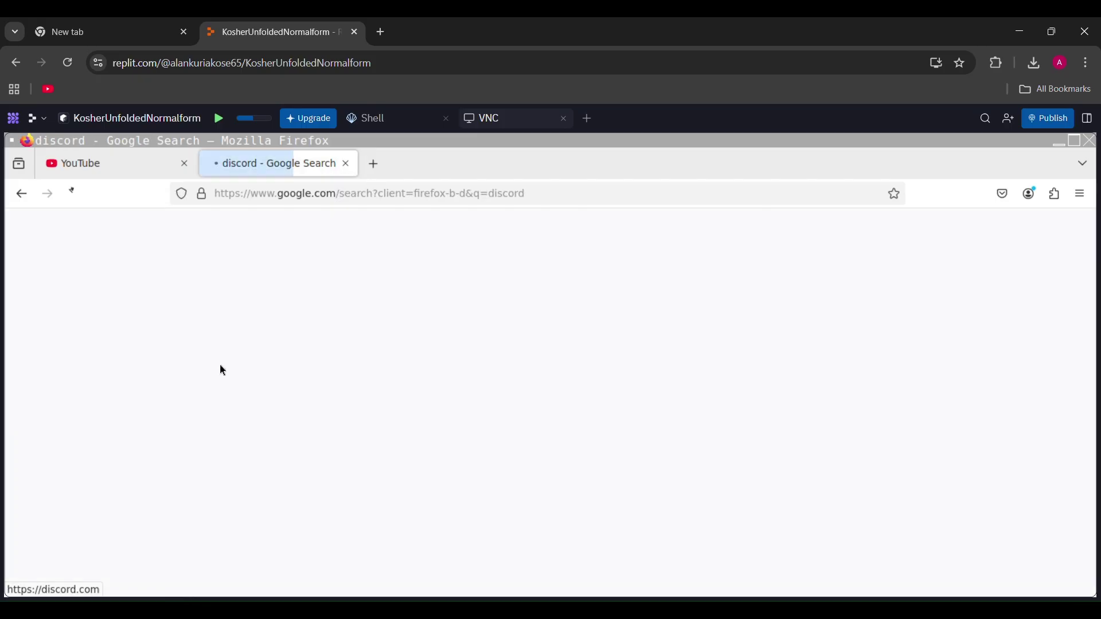